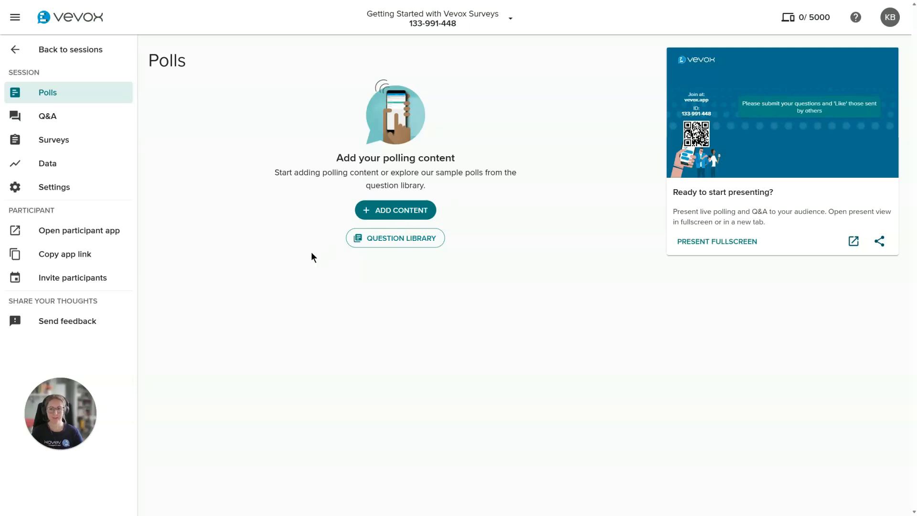
Step: Create a new survey in the session and name it "Chemistry Quiz"
click(87, 144)
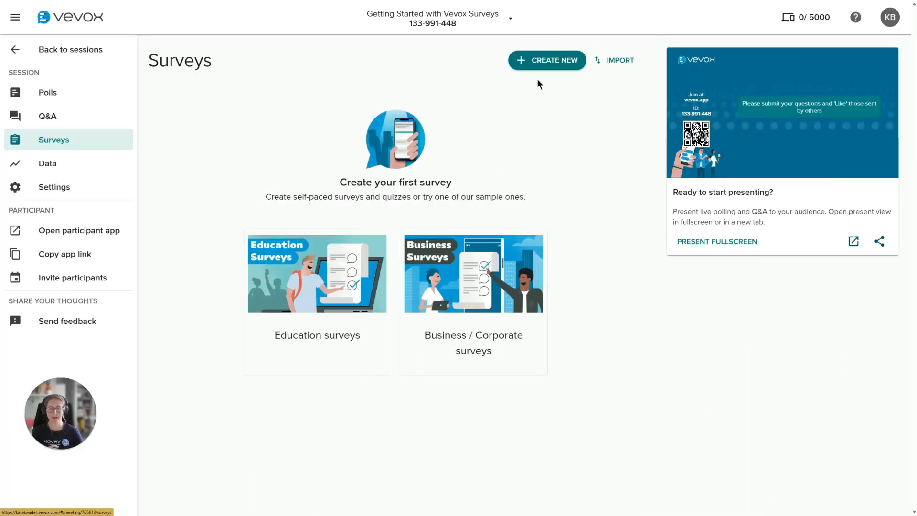
click(544, 61)
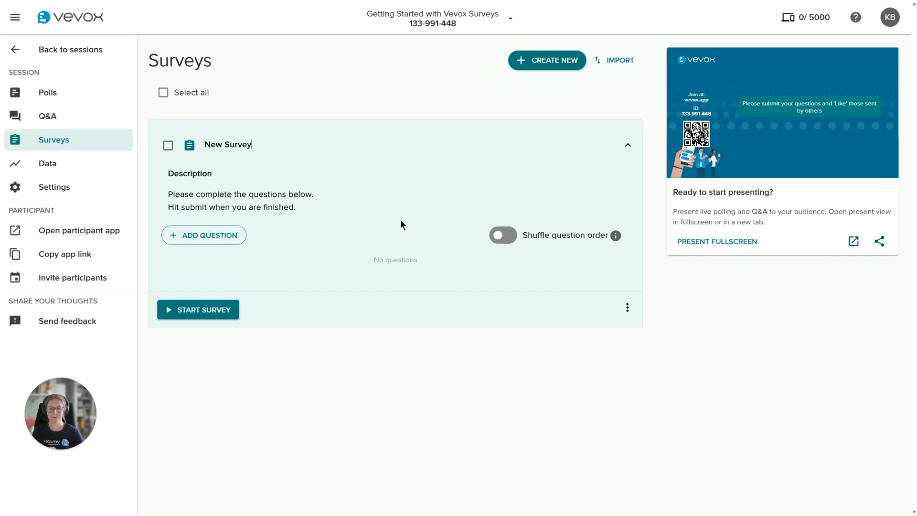
drag(261, 144, 198, 144)
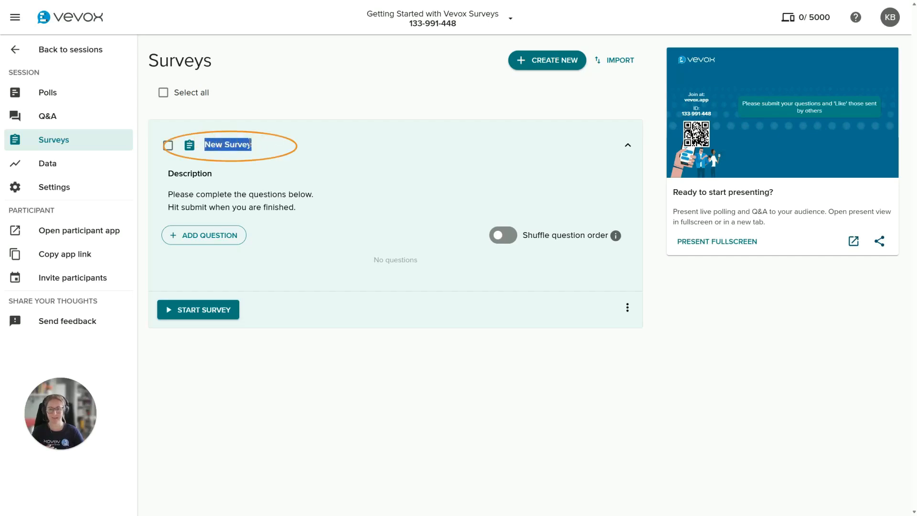
text(Chemistry Quiz)
mouse_move(633, 234)
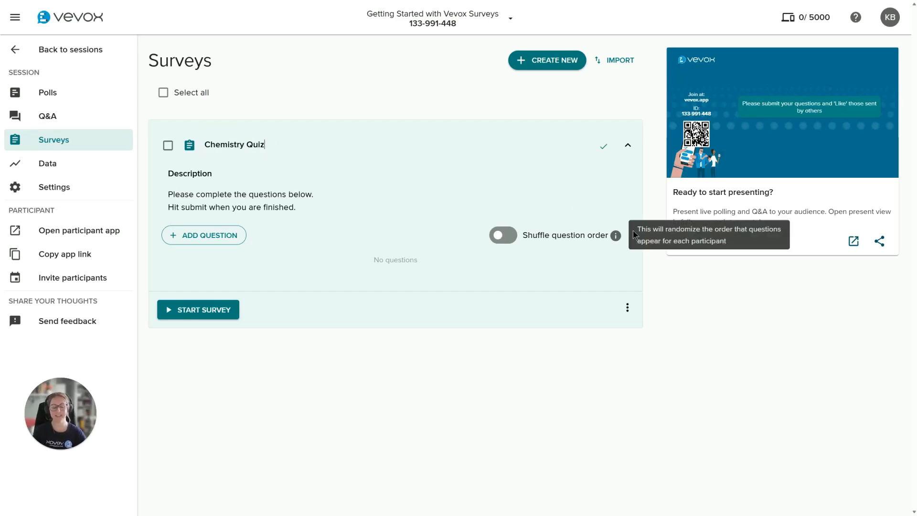
click(603, 146)
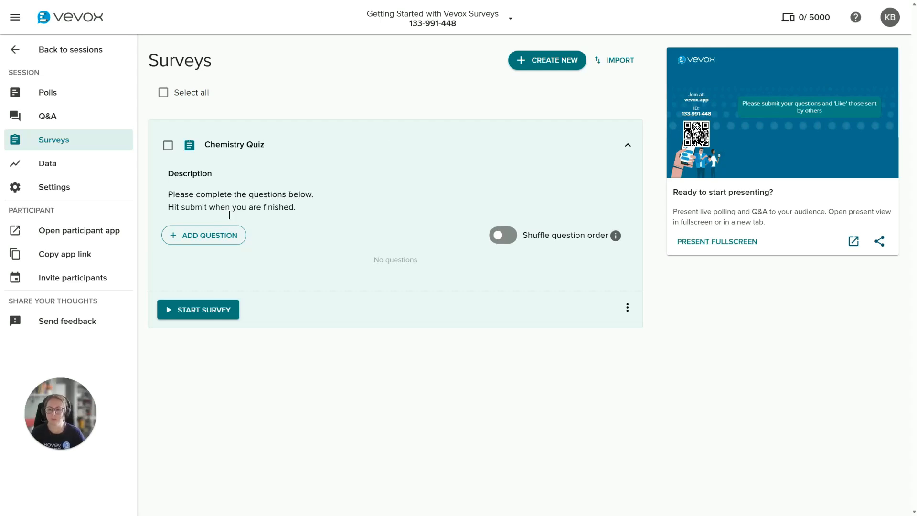
Step: Start a Multichoice question in the Chemistry Quiz with the text "Which element is the most common in the universe?"
click(206, 237)
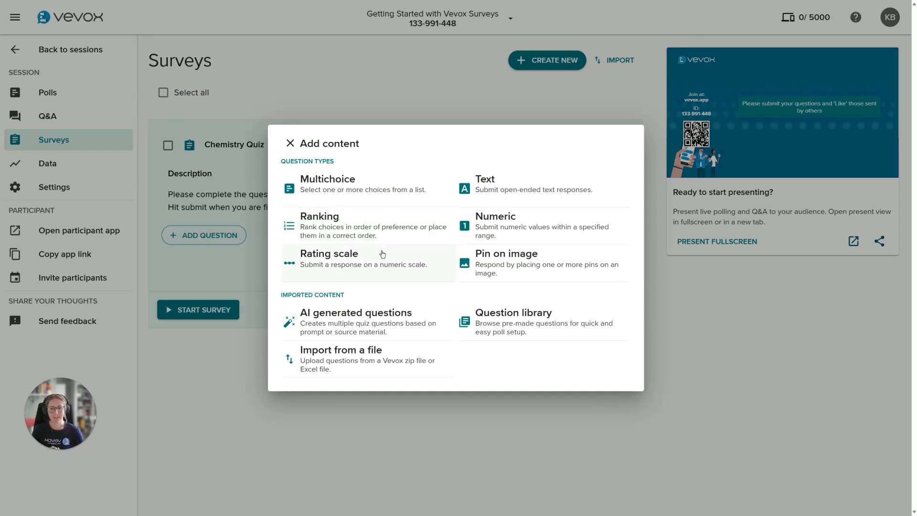
click(370, 196)
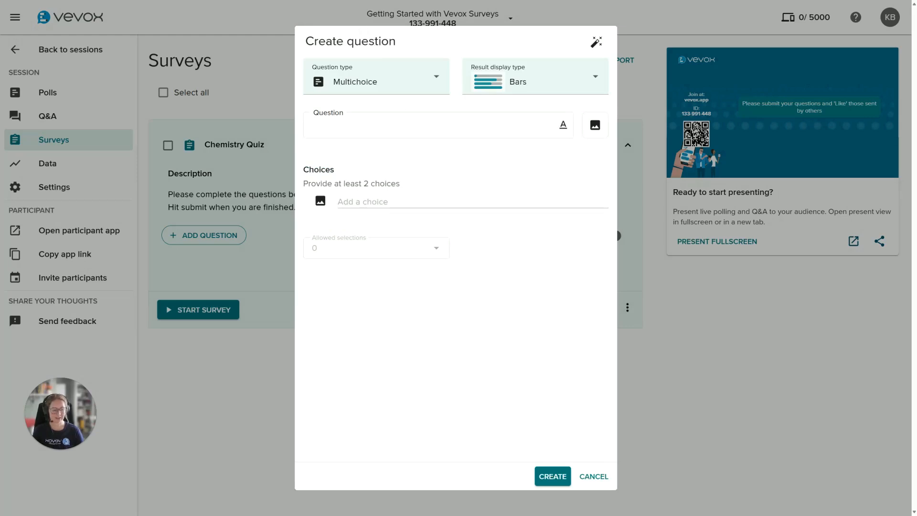
click(428, 127)
text(Which element is the most common in the universe?)
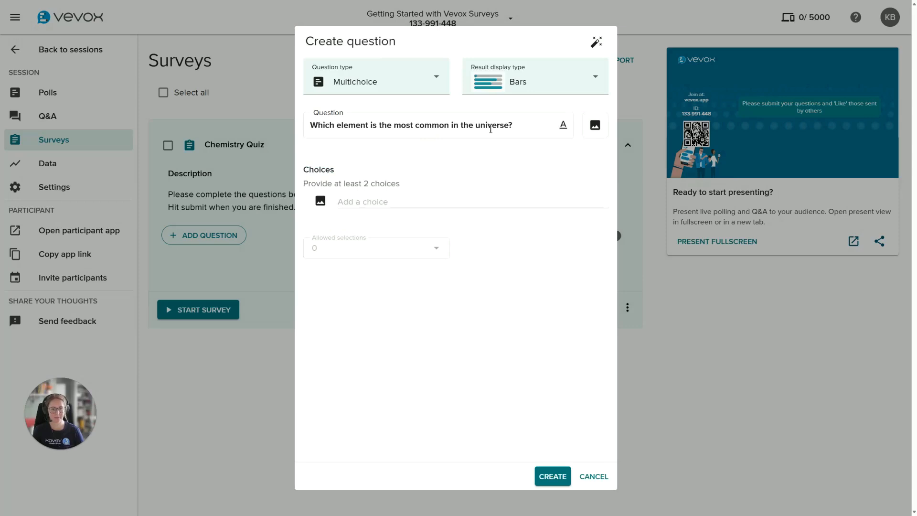
Step: Enter the four answer choices Hydrogen, Oxygen, Nitrogen and Carbon for the question
click(513, 206)
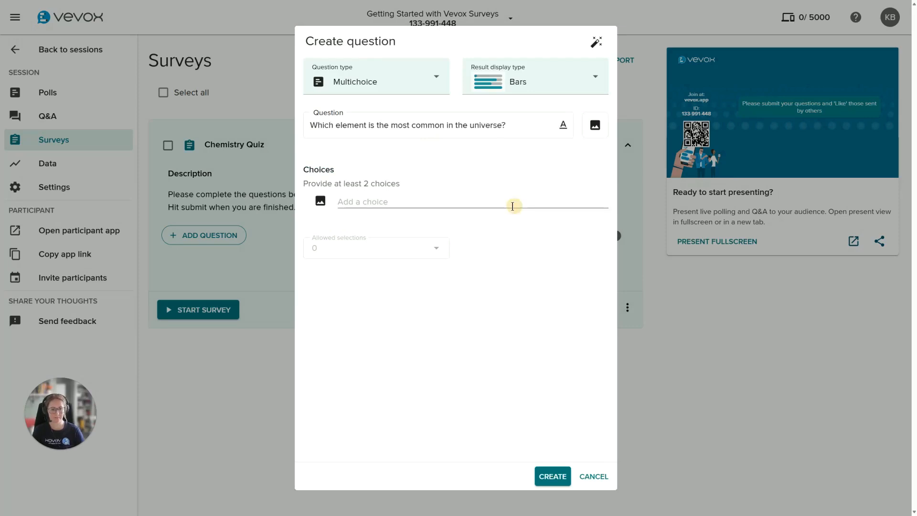
text(Hydrogen)
click(404, 238)
text(Oxygen)
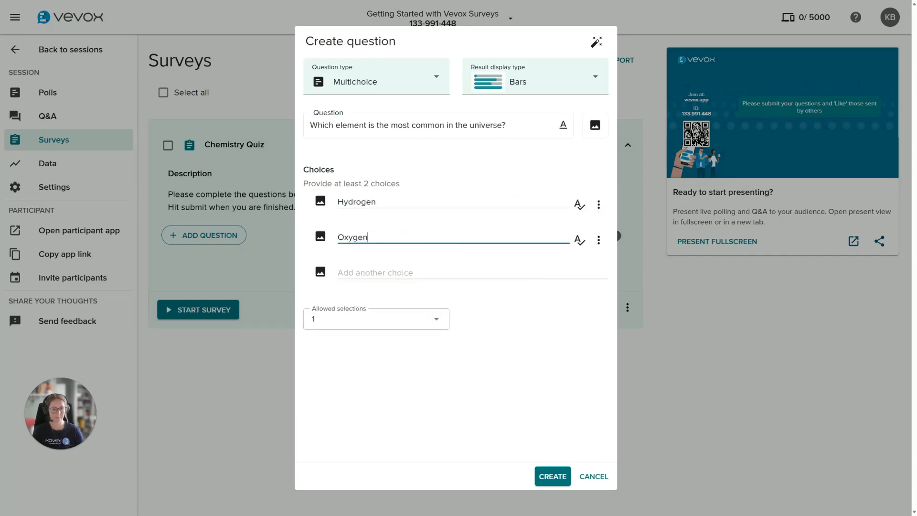
click(430, 272)
text(Nitrogen)
click(368, 307)
text(Carbon)
Step: Mark Hydrogen as the correct answer and paste in the explanation about hydrogen making up approximately 75% of the universe's elemental mass
click(564, 204)
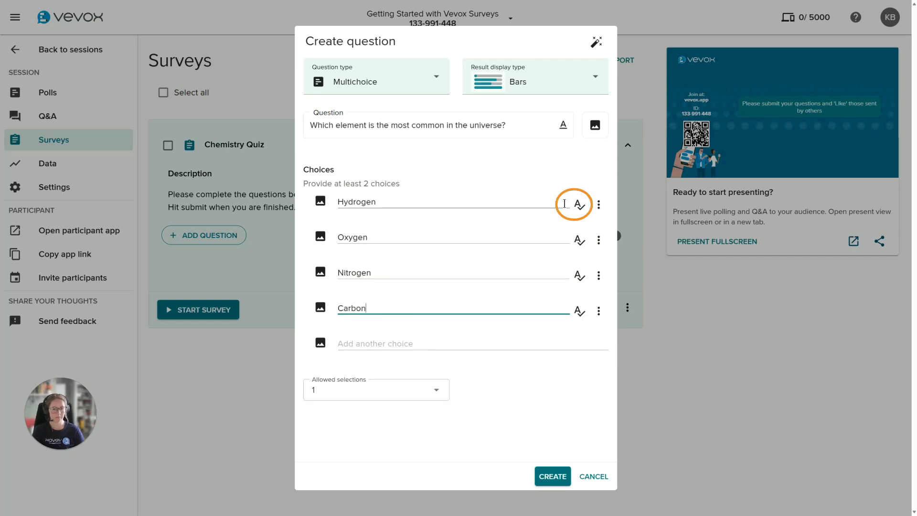
click(555, 226)
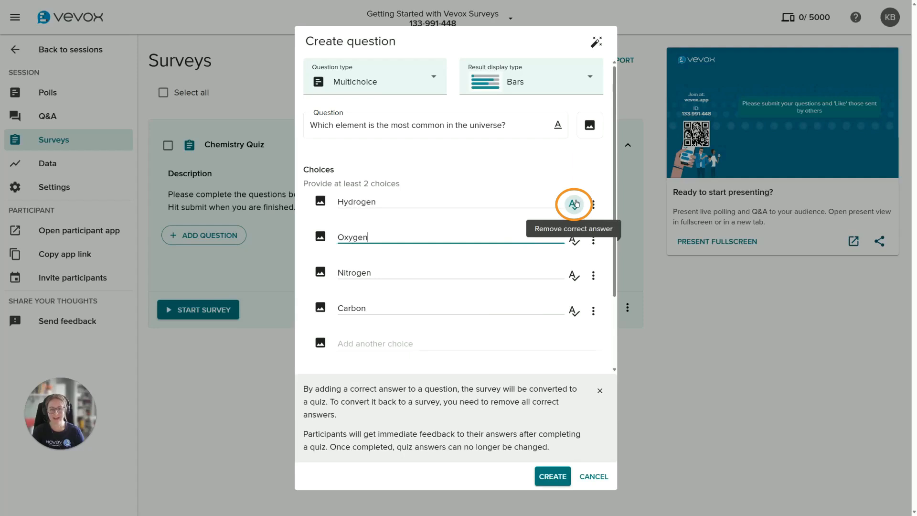
drag(613, 151, 618, 221)
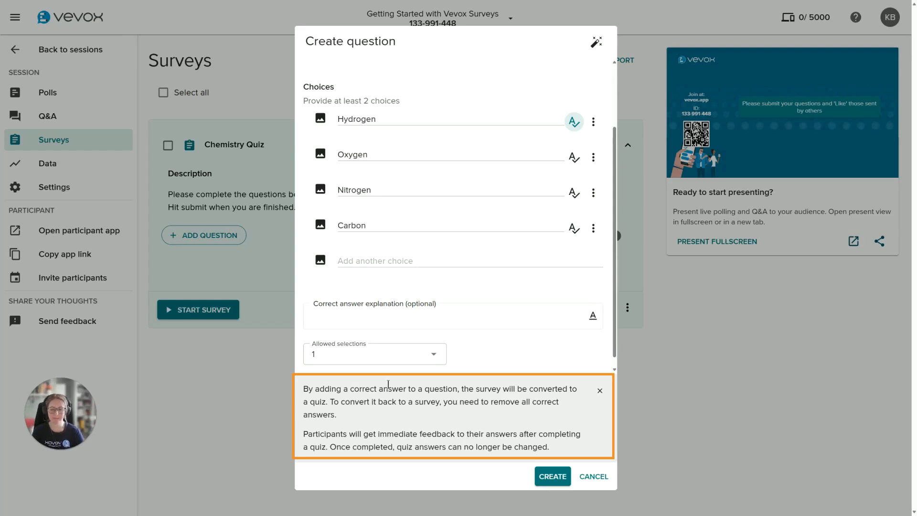
click(380, 320)
text(The most common element in the universe is hydrogen. It makes up approximately 75% of the universe's elemental mass. Hydrogen, along with helium, accounts for over 98% of the known matter in the universe.)
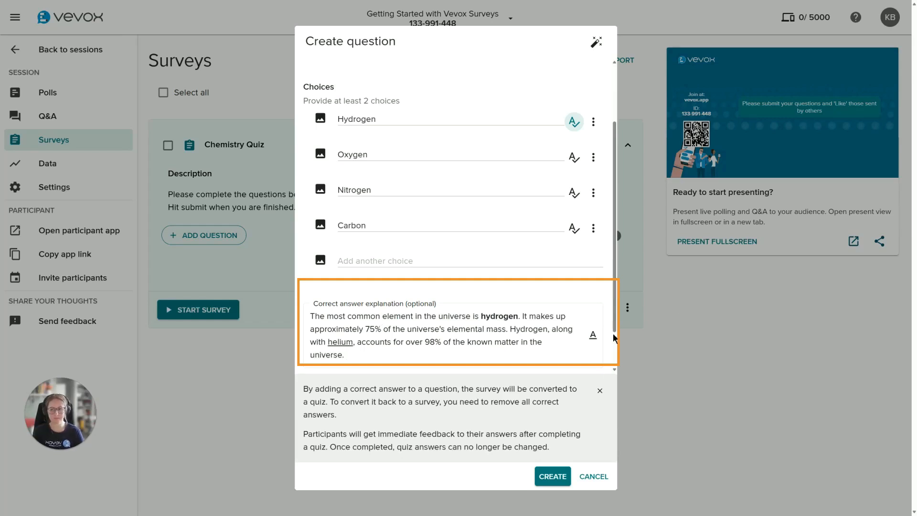
Step: Add the Rocky Mountain National Park galaxy photo from an image library search for "universe" to the question, and create the question
scroll(504, 334, up, 2)
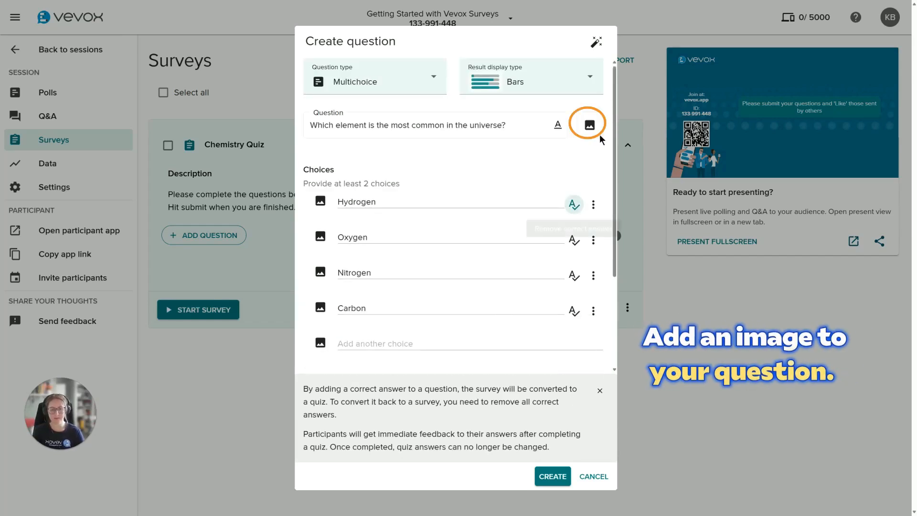
click(590, 124)
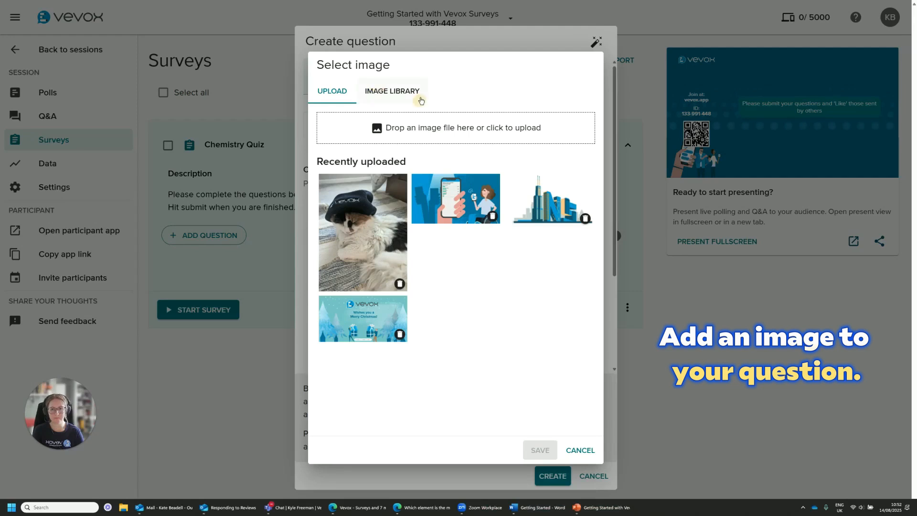
click(446, 122)
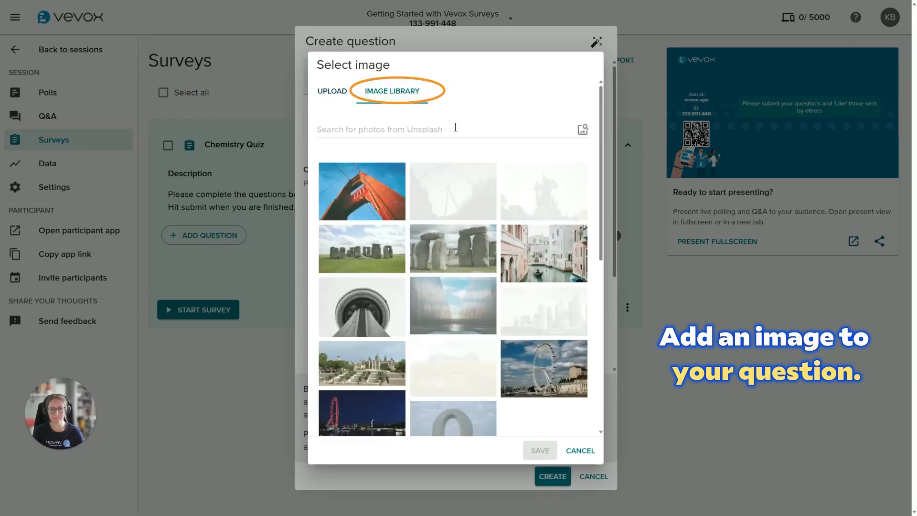
click(454, 127)
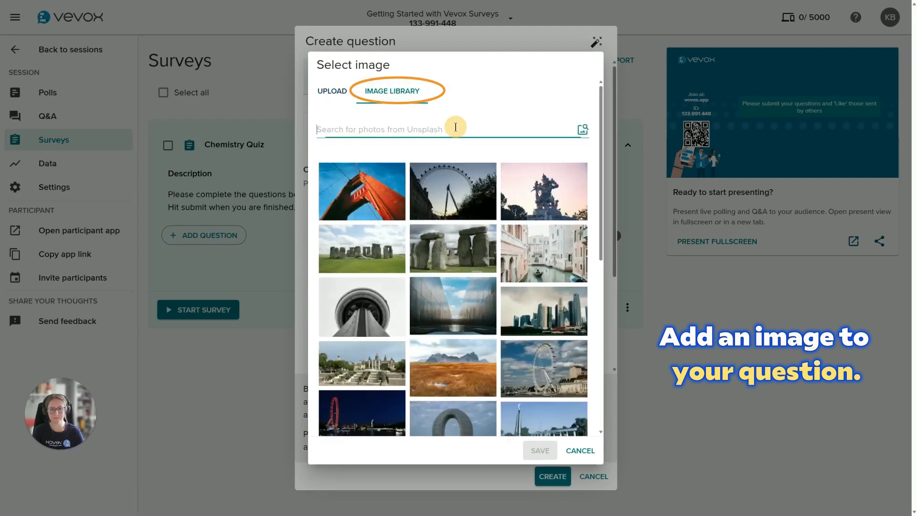
text(universe)
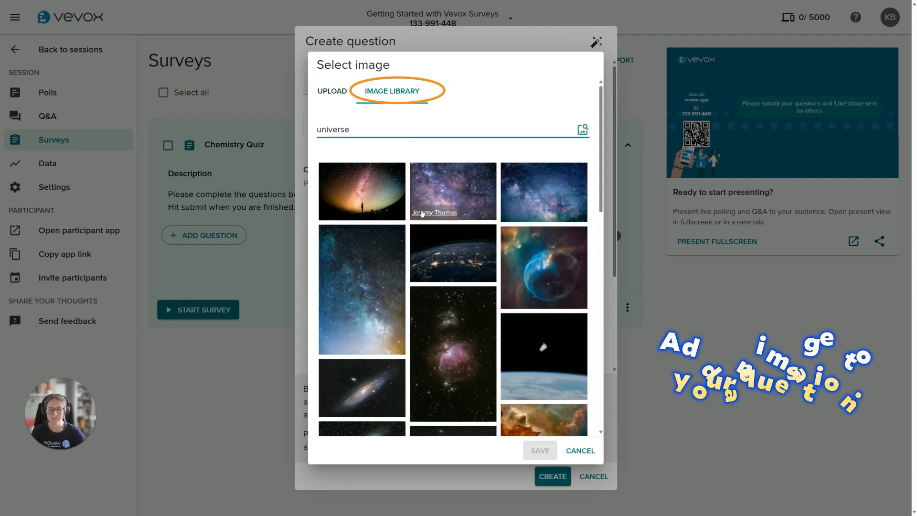
click(444, 196)
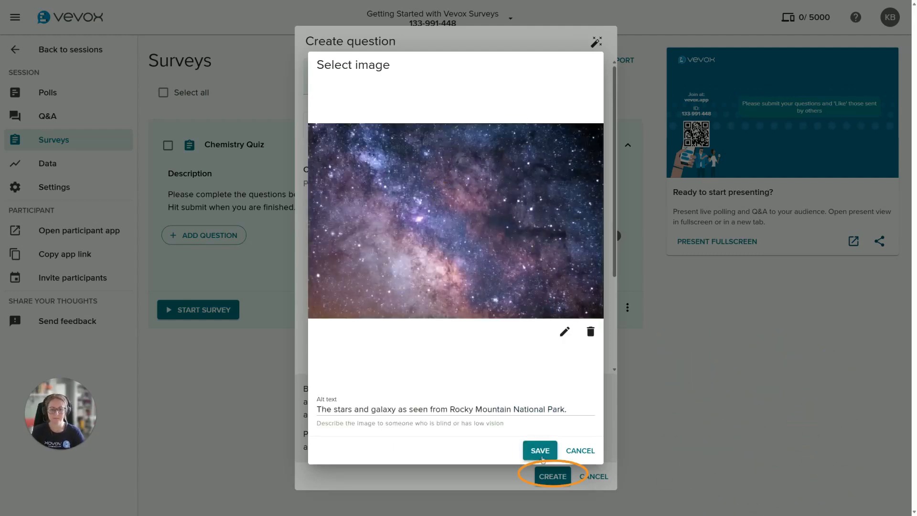
click(540, 450)
click(551, 475)
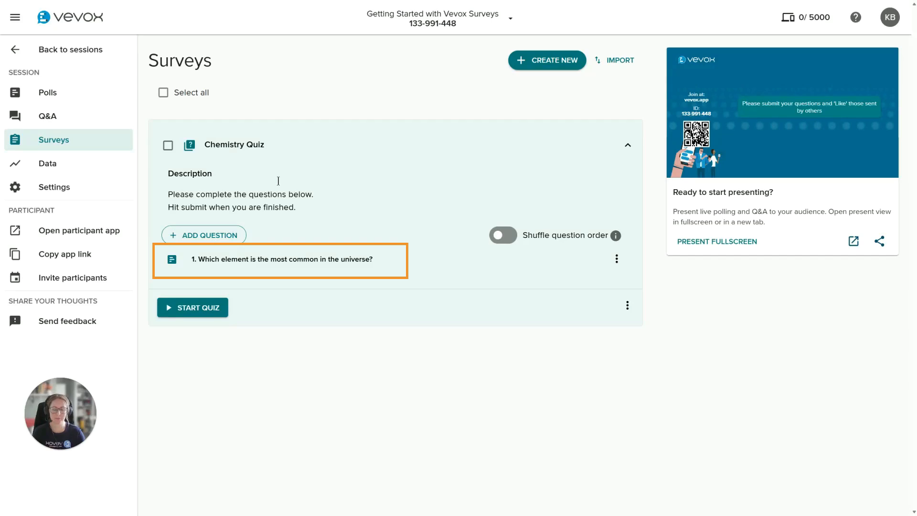
Step: Generate 5 AI questions with 4 choices each from the prompt "Chemistry" at a chosen difficulty, and add them all to the quiz
click(225, 239)
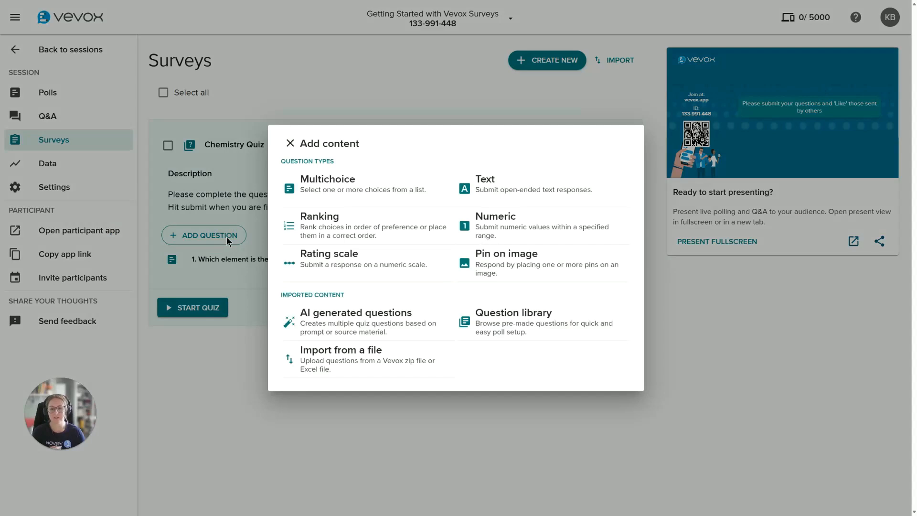
click(372, 323)
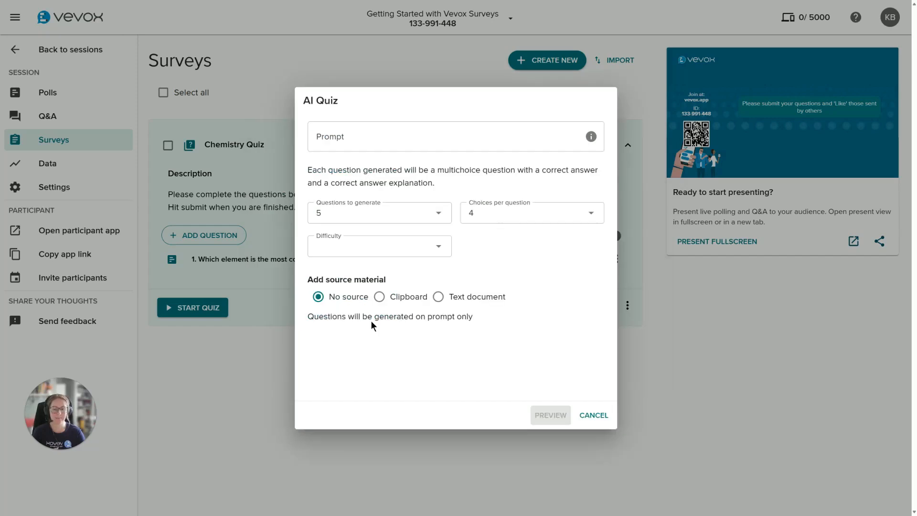
click(380, 149)
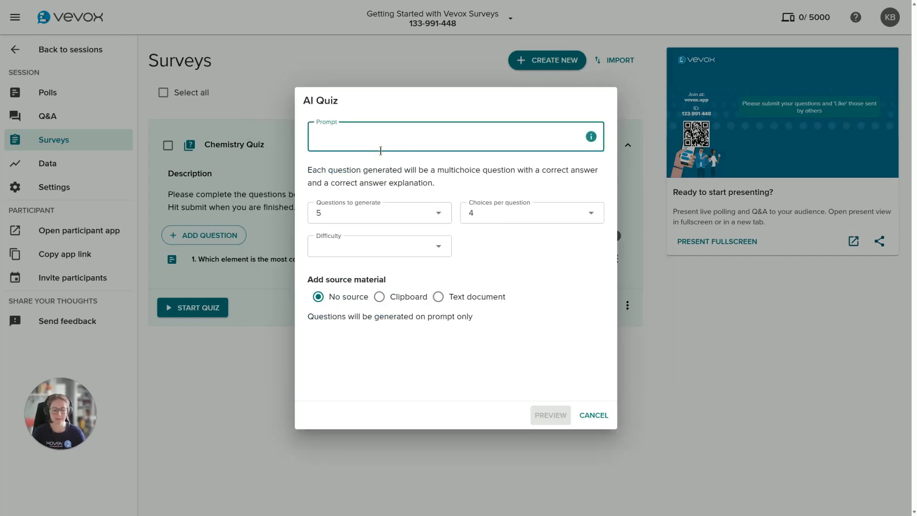
text(Chemistry)
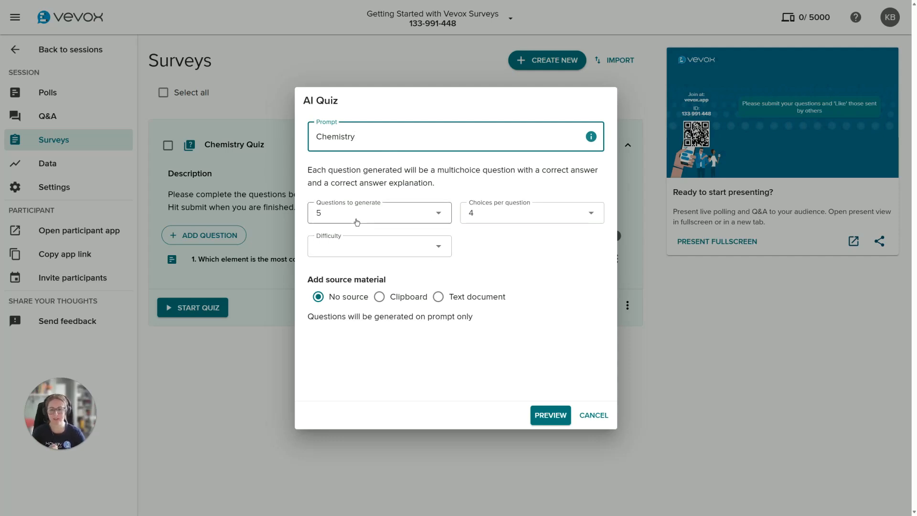
click(401, 247)
click(388, 298)
click(558, 427)
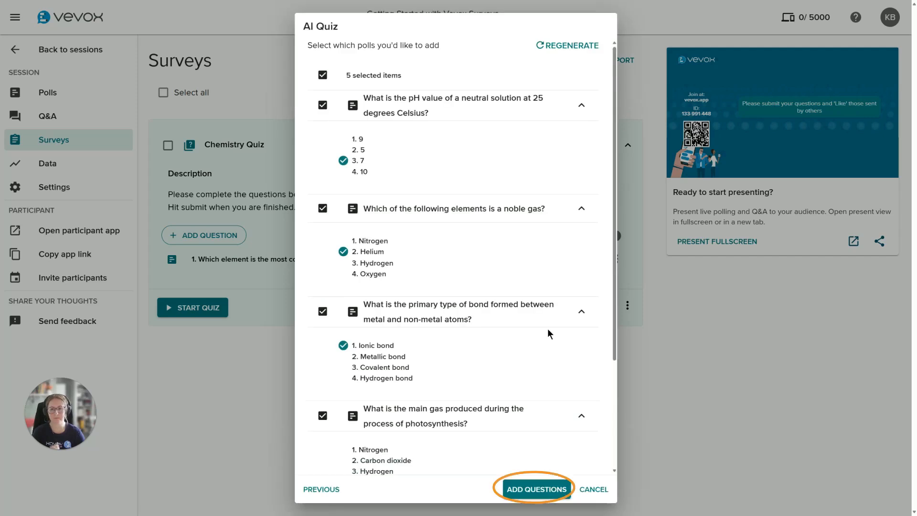
click(549, 487)
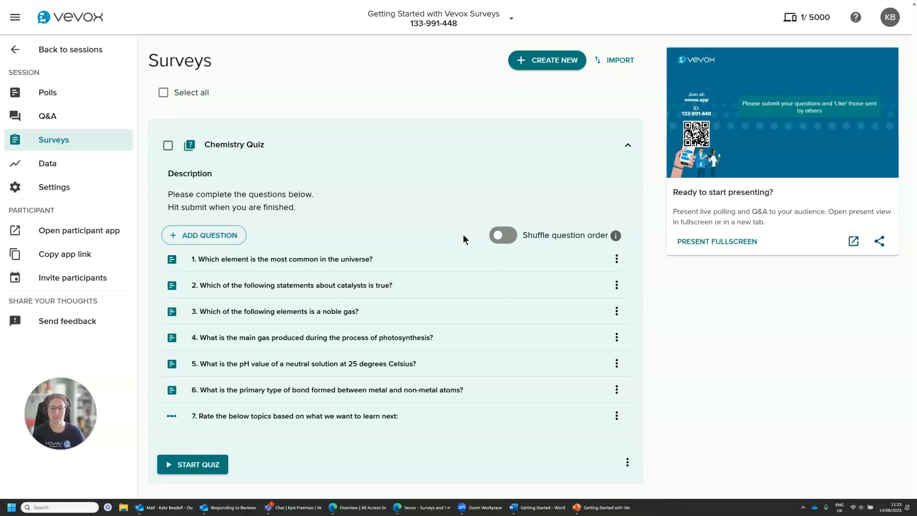
Step: Turn on shuffled question order for the Chemistry Quiz and start the quiz
click(507, 241)
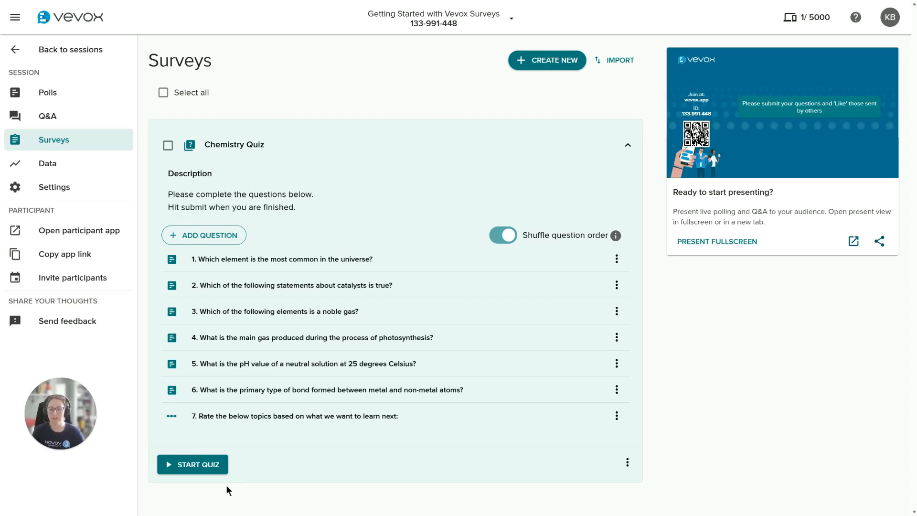
click(189, 468)
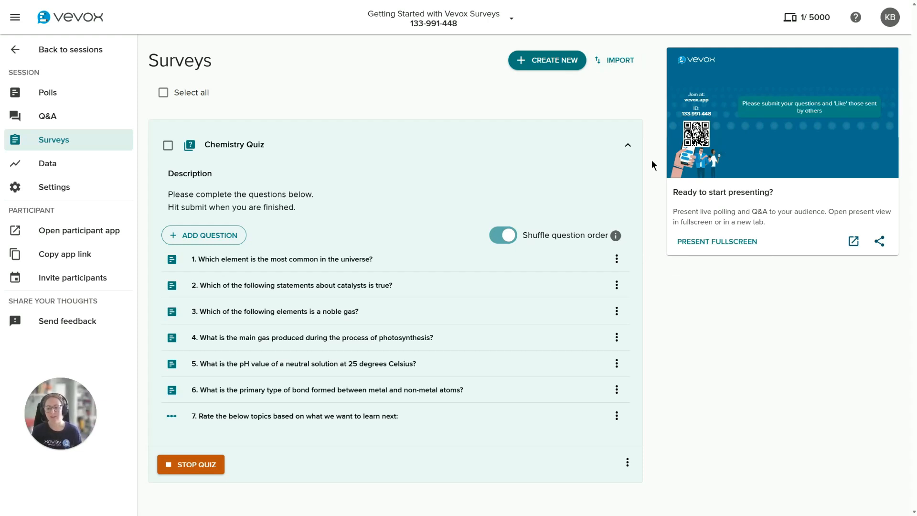
Step: Copy the direct app link of the running Chemistry Quiz
click(628, 464)
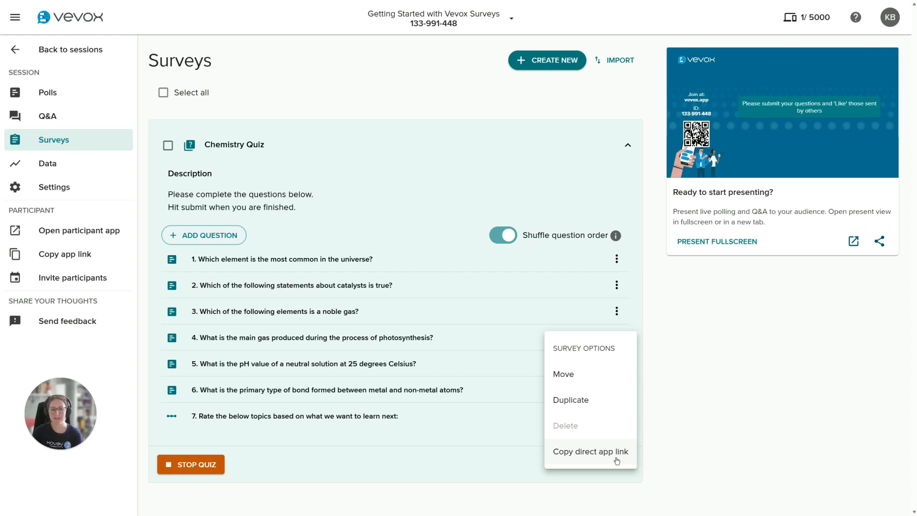
click(600, 453)
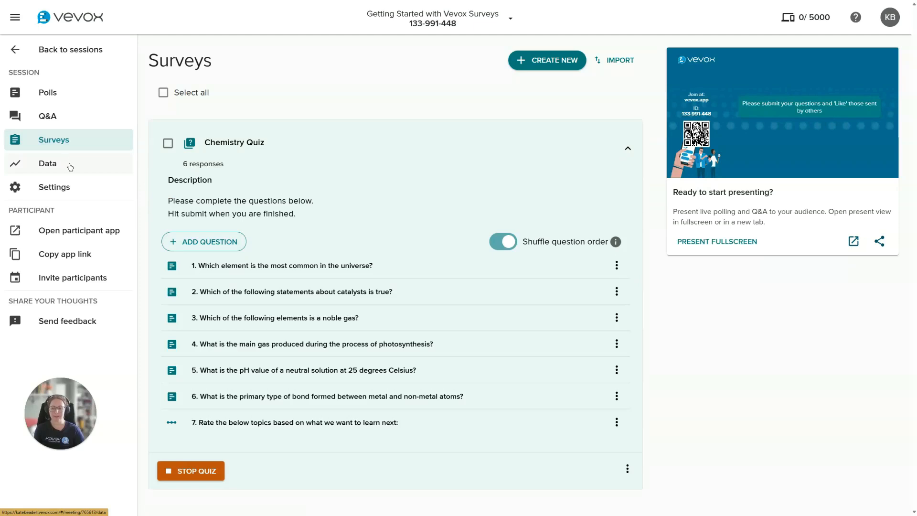
Step: Review the session's survey results, including participation and the answer breakdown for the Chemistry Quiz's first question
click(80, 167)
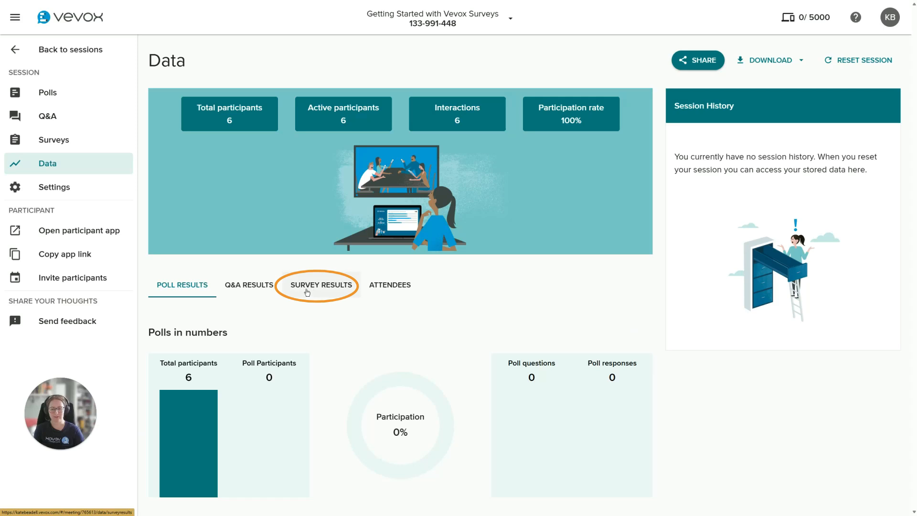
click(327, 288)
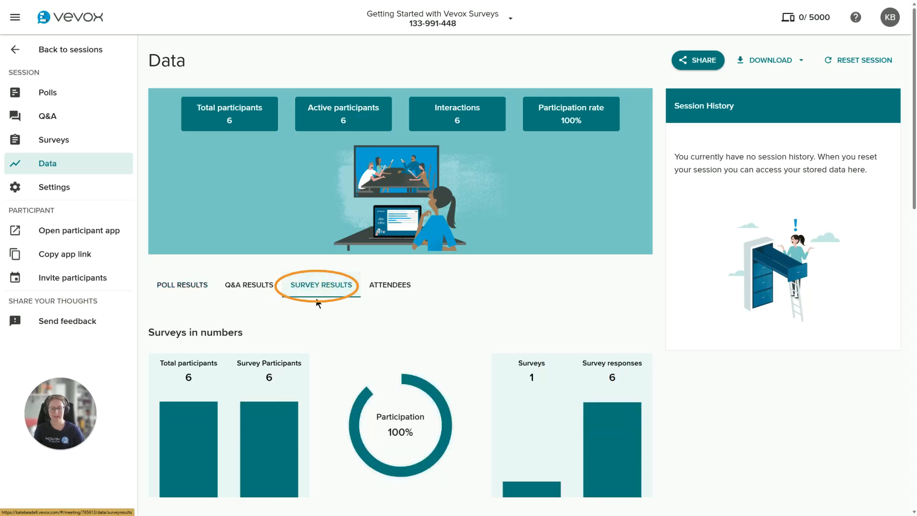
scroll(652, 362, down, 2)
scroll(652, 362, down, 3)
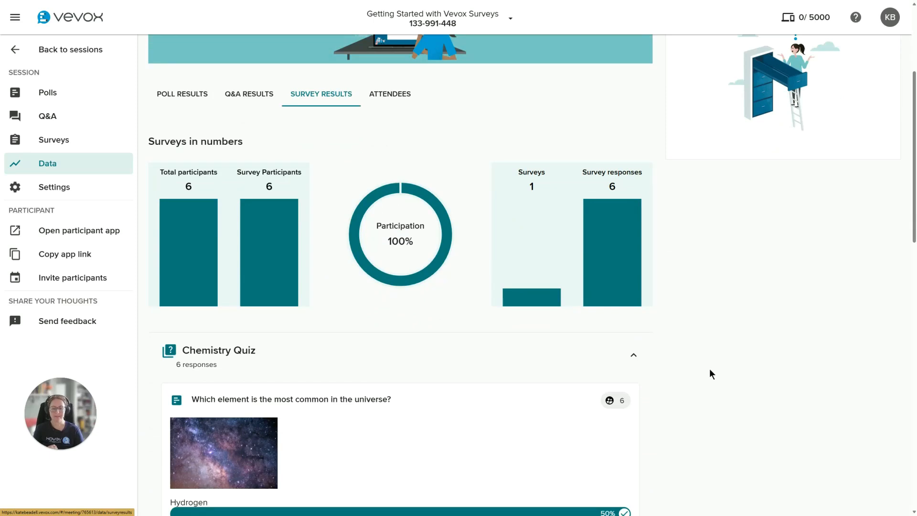
scroll(694, 361, down, 5)
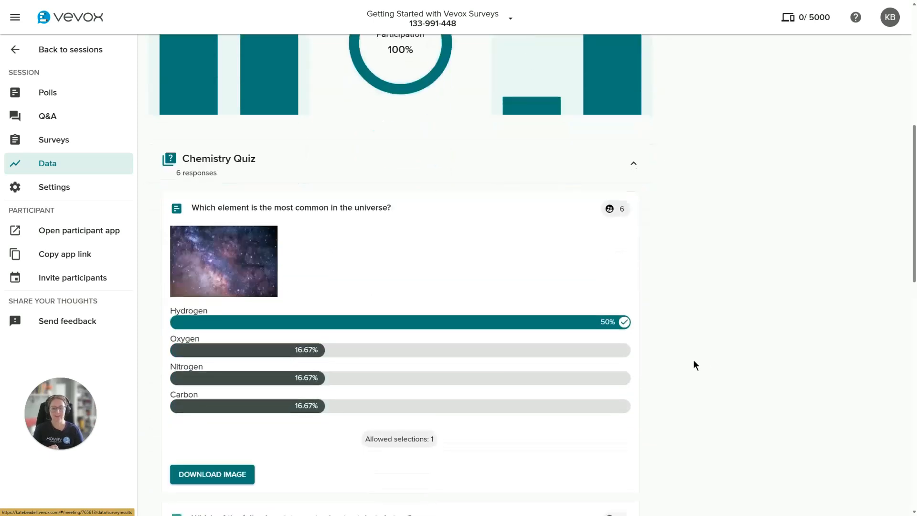
Step: Examine the answer breakdown for the Chemistry Quiz's catalysts question and check which download options the session data offers
scroll(693, 361, down, 2)
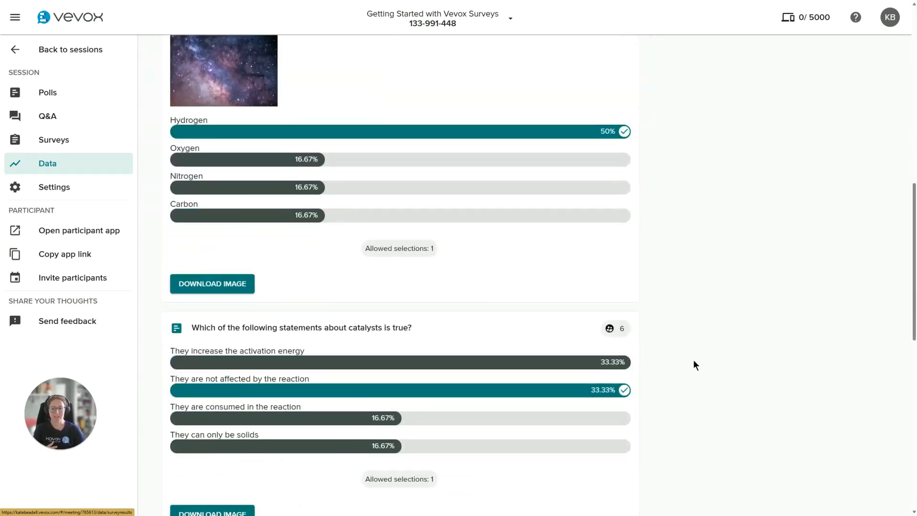
scroll(710, 361, up, 4)
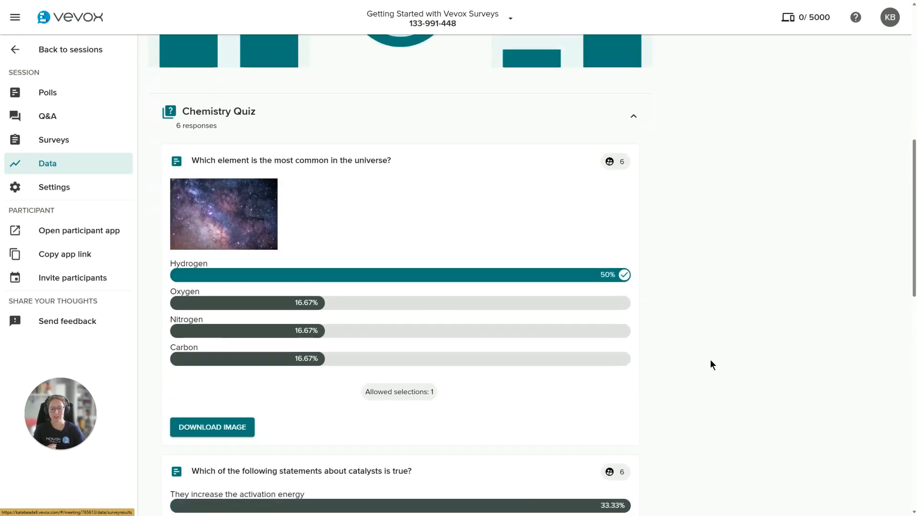
scroll(706, 368, up, 3)
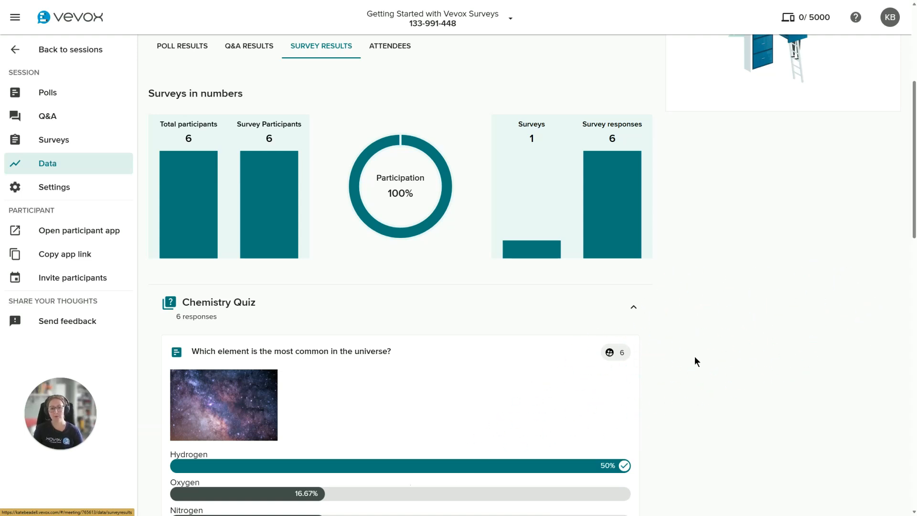
scroll(574, 434, up, 5)
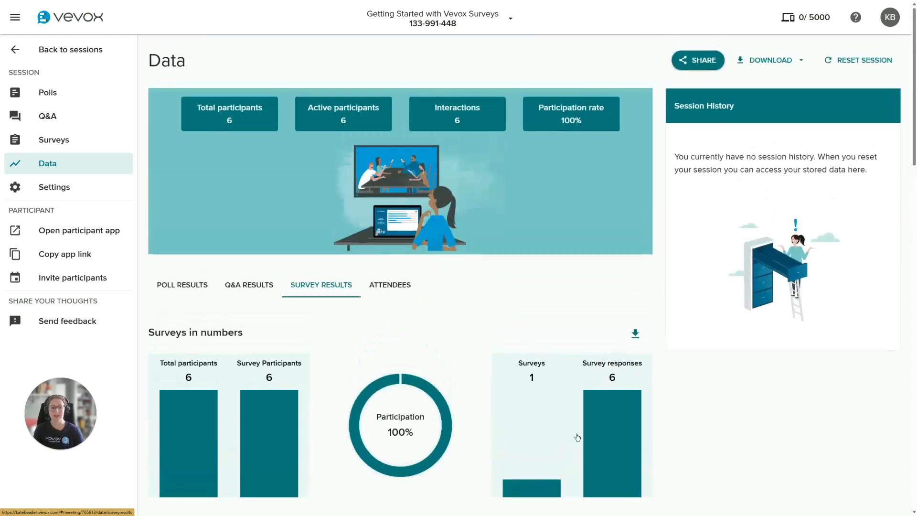
click(767, 60)
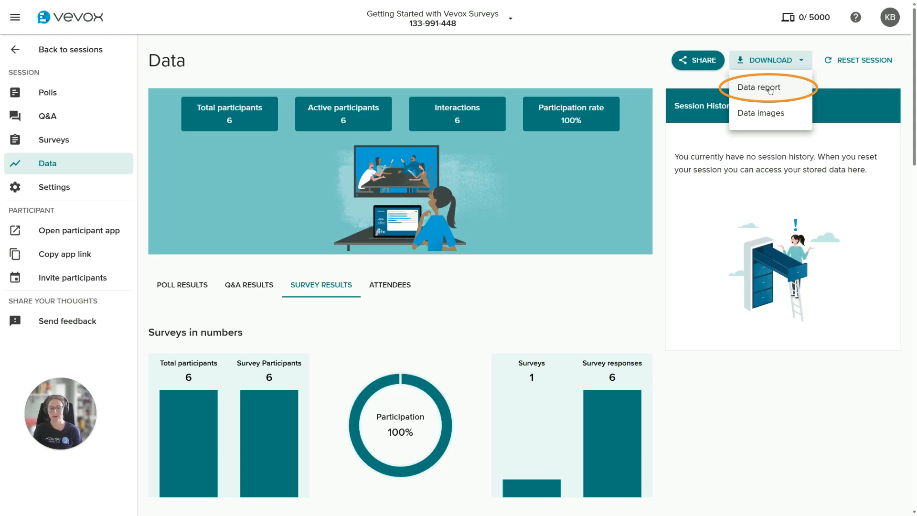
click(768, 62)
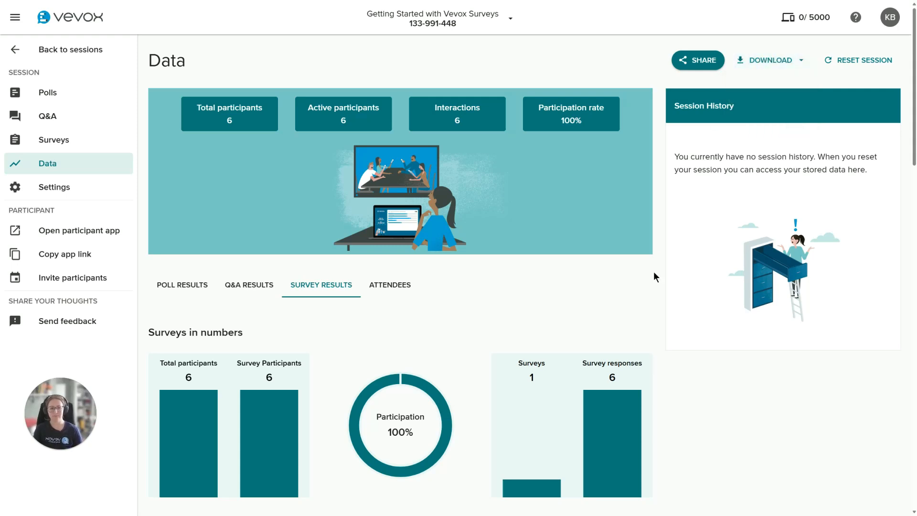